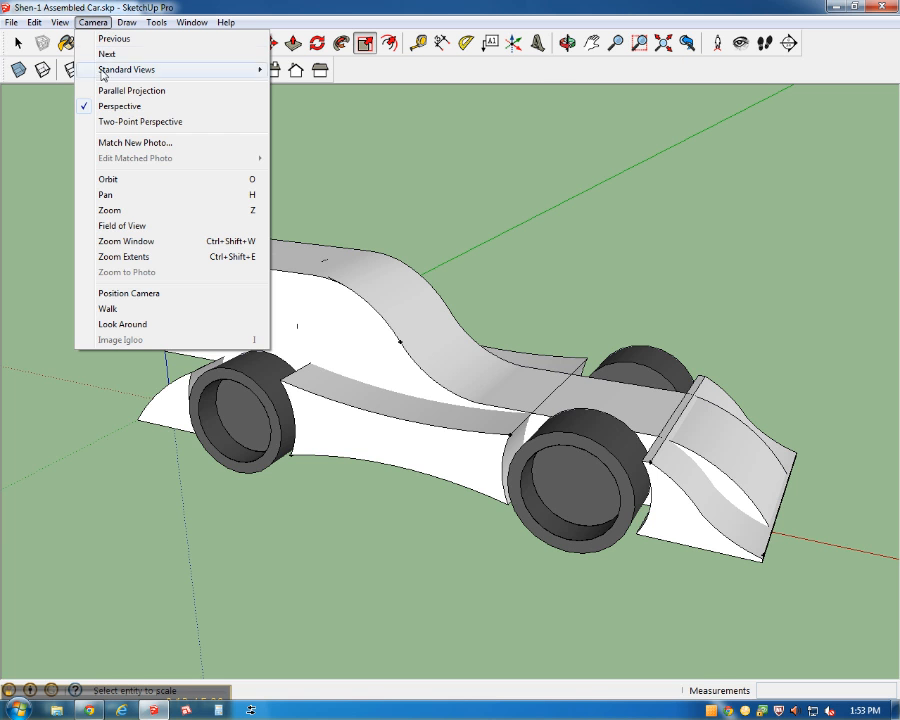
- Show the car in parallel projection from the front standard view, framed around the rear wheel
left_click(110, 91)
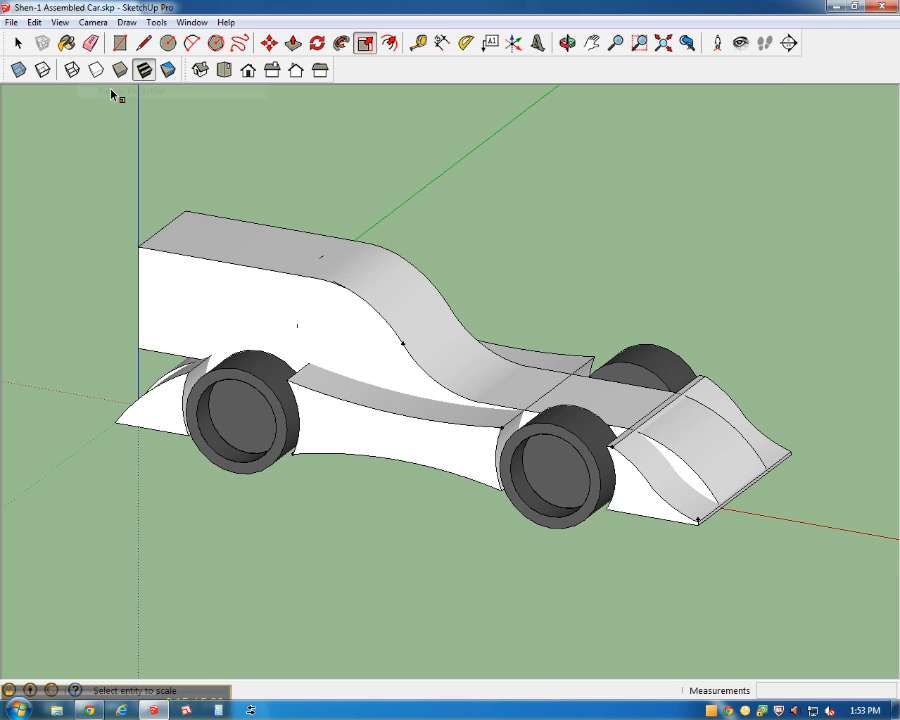
left_click(248, 72)
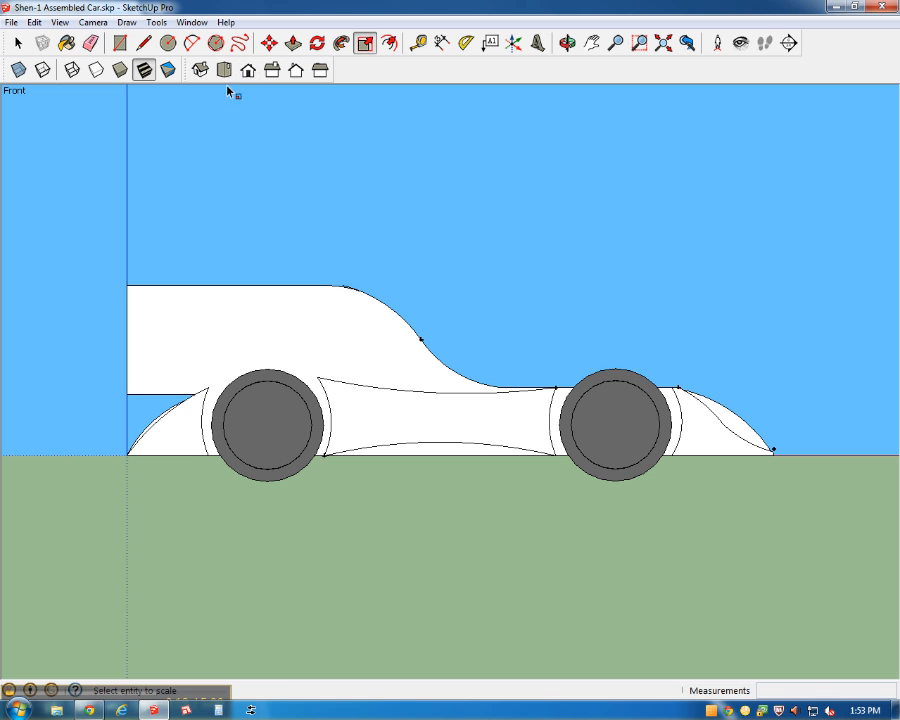
scroll(331, 442, "up", 5)
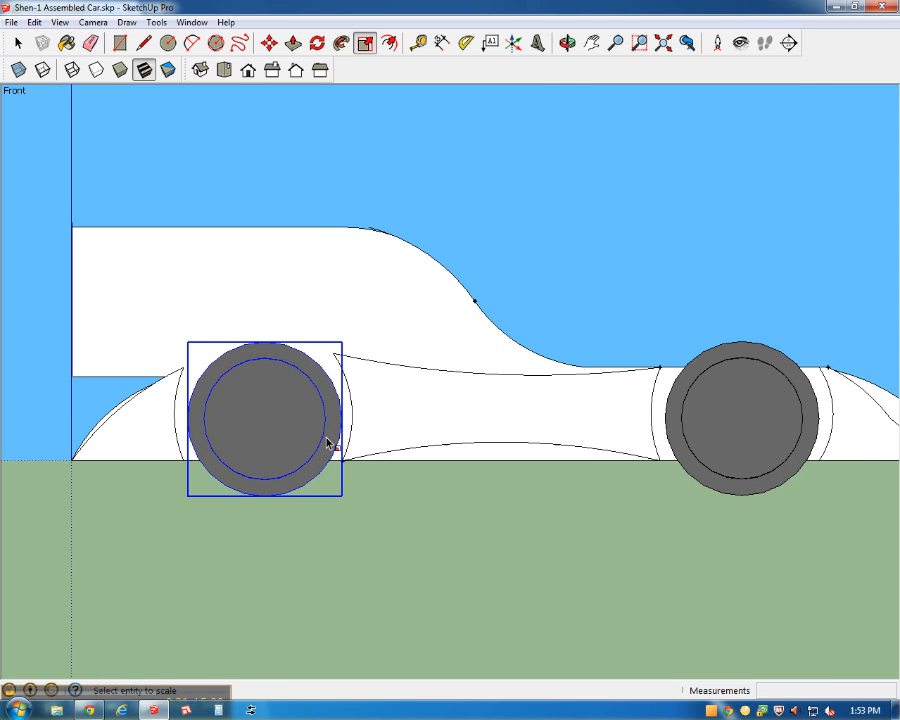
scroll(44, 456, "up", 2)
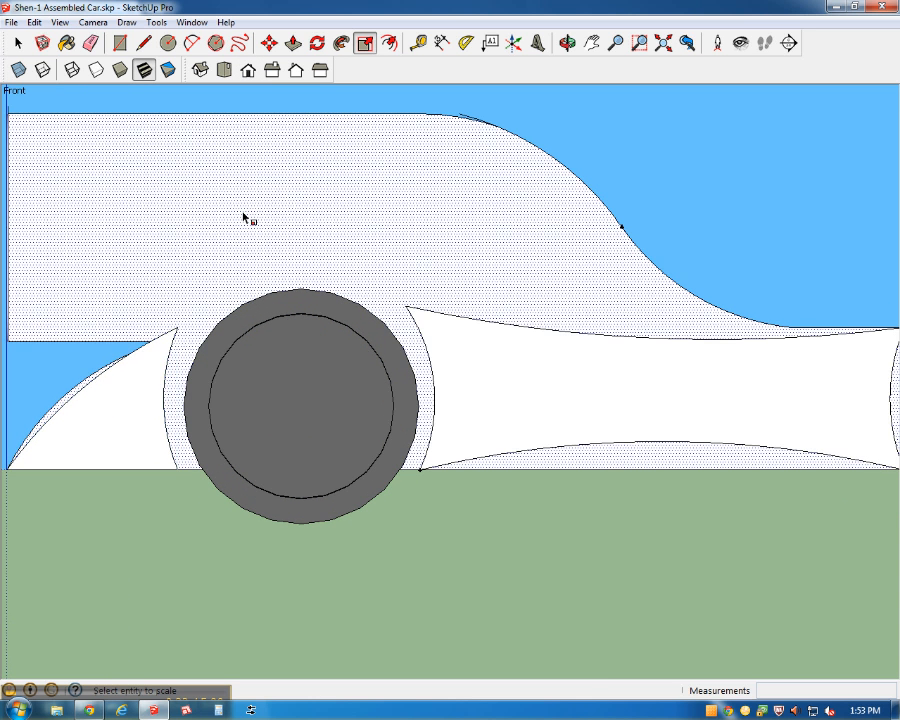
- Measure the horizontal distance from the rear wheel's centre to the side pod's curved edge
key("t")
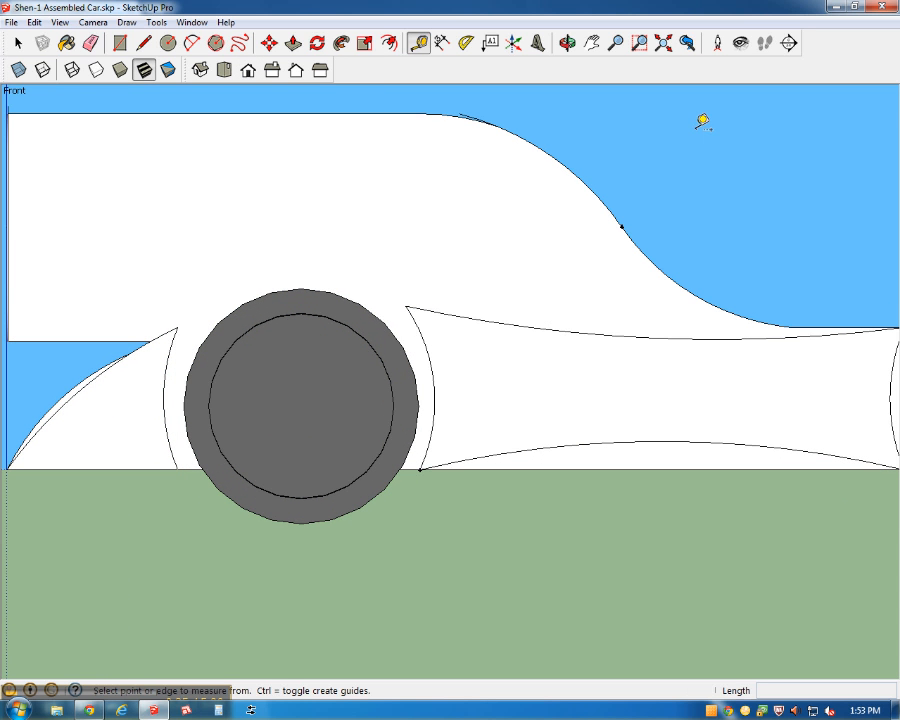
scroll(340, 278, "down", 1)
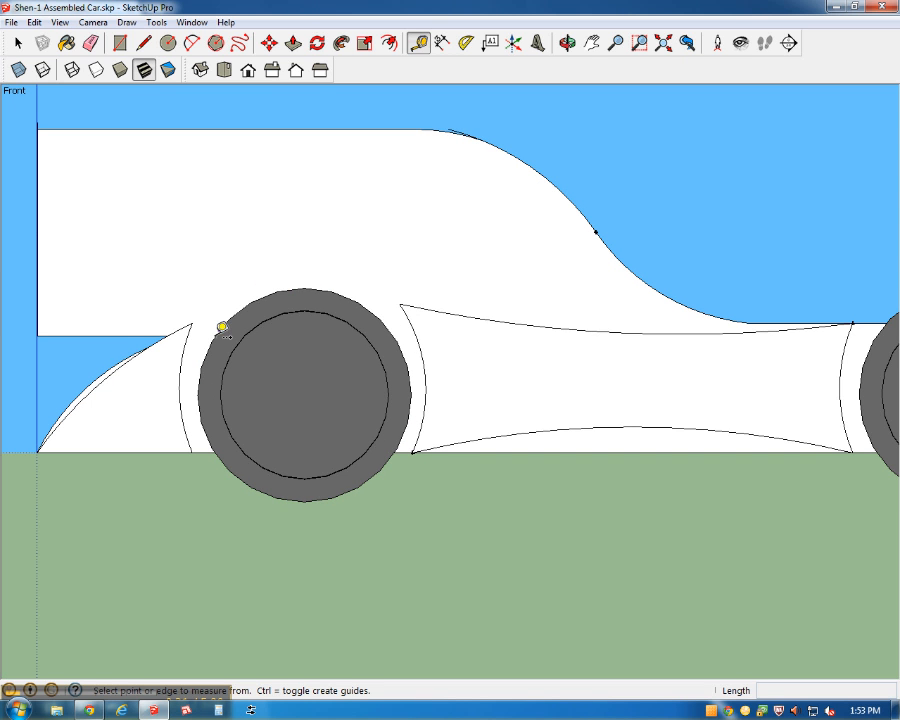
left_click(305, 393)
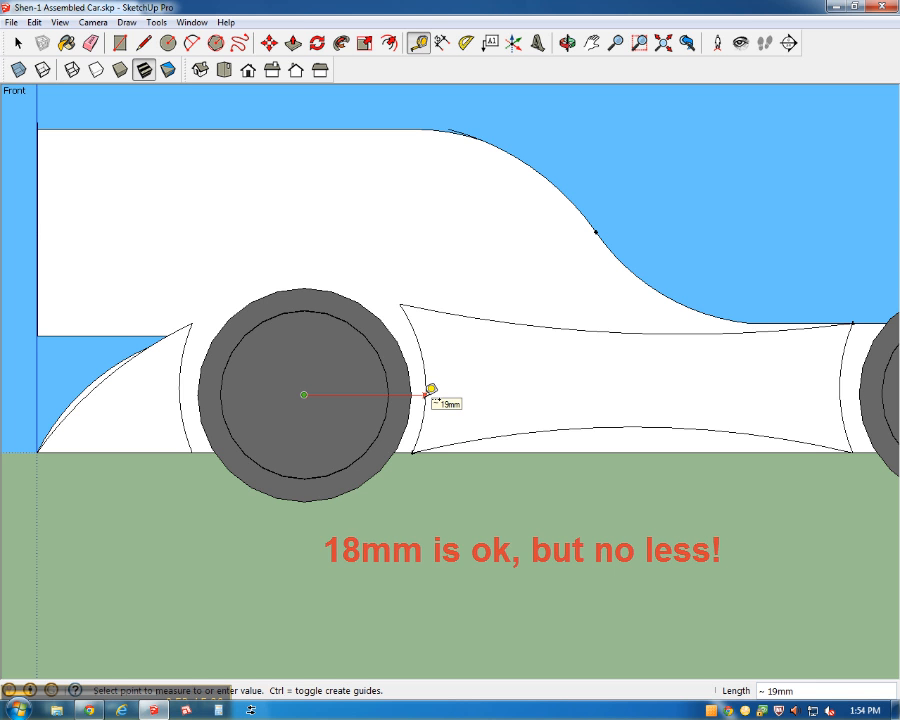
- Measure the horizontal distance from the front wheel's centre to the nose section's curved edge
key("h")
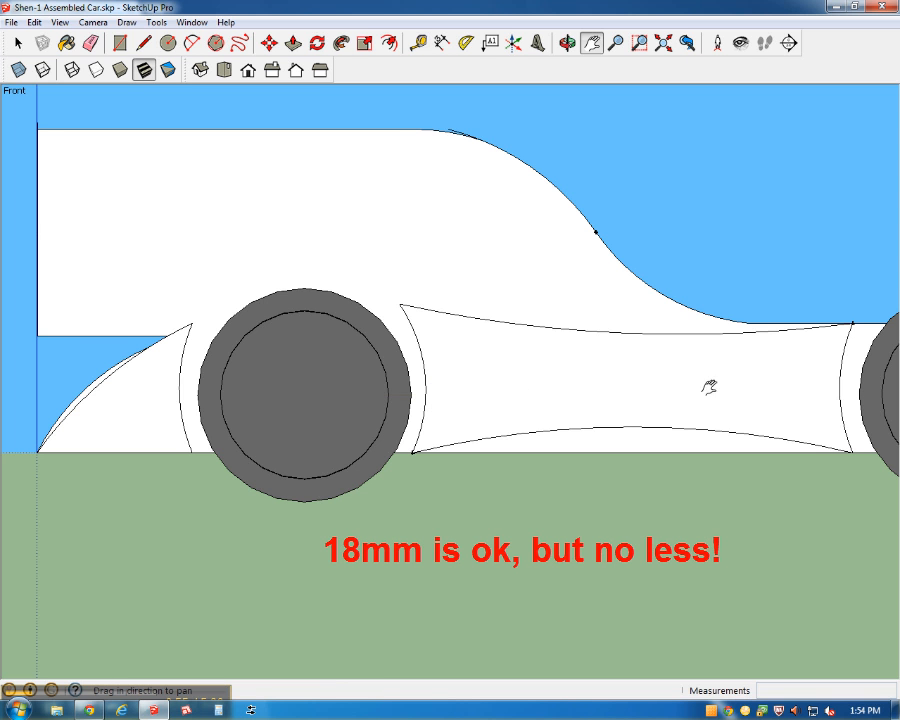
left_click_drag(824, 395, 316, 374)
key("Escape")
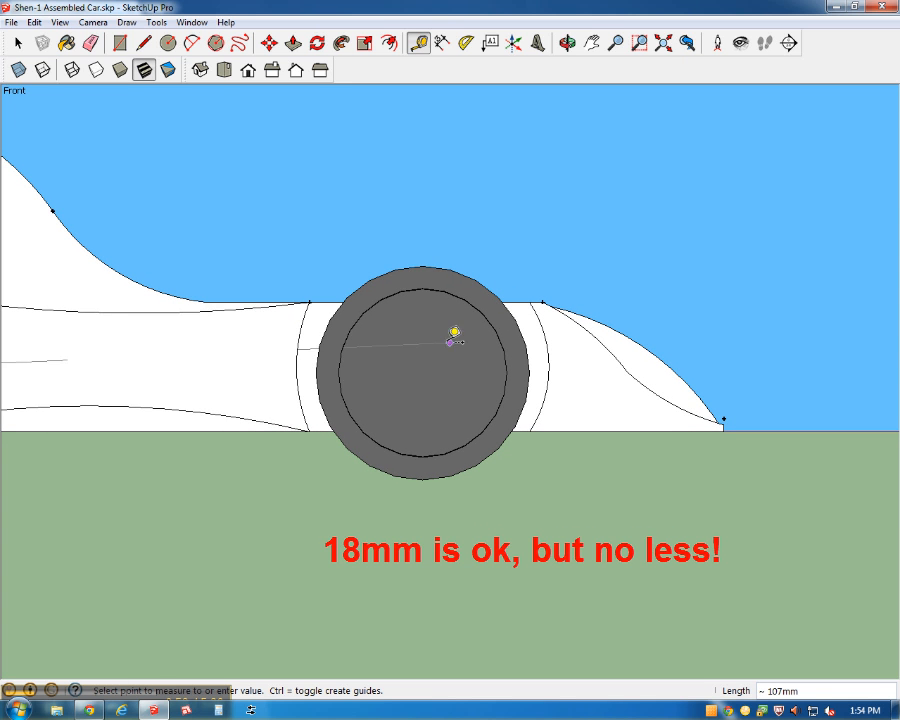
left_click(424, 258)
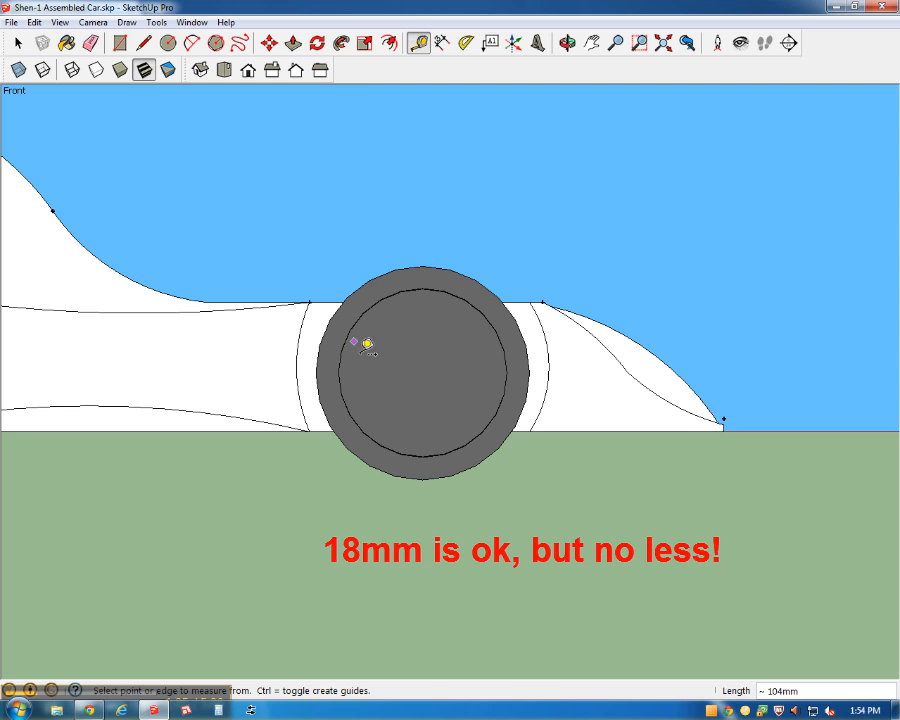
left_click(422, 373)
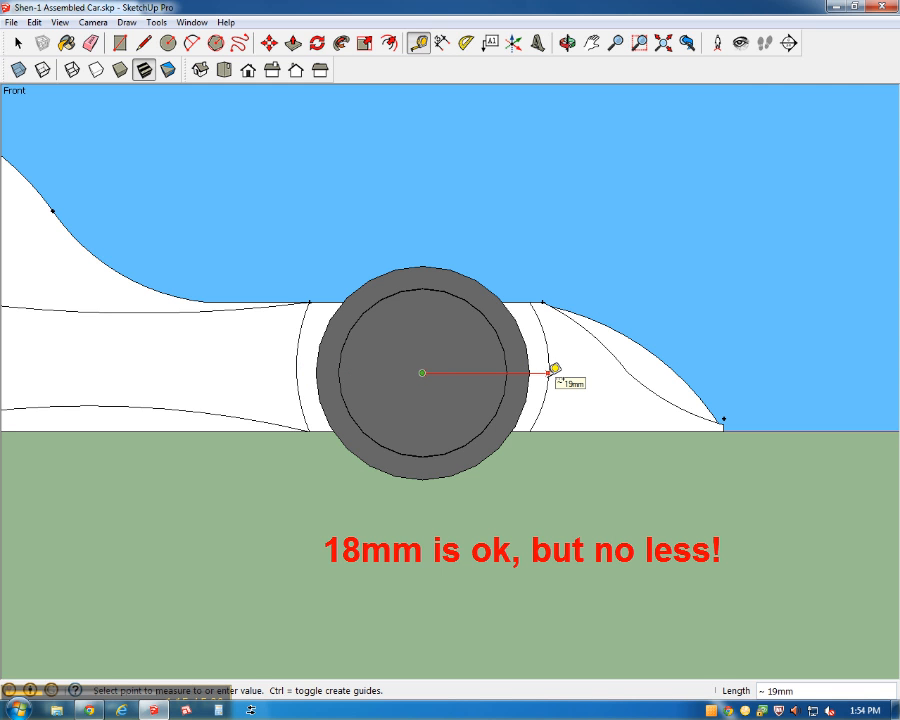
left_click(555, 368)
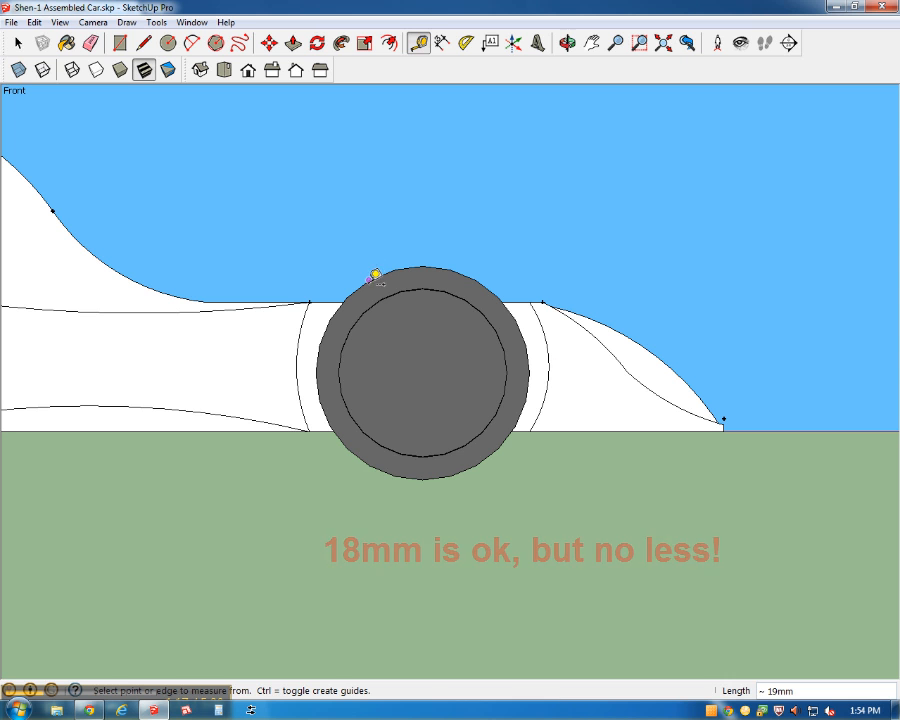
- Try moving the front wheel 2 mm horizontally toward the rear of the car, and undo the move
left_click(16, 44)
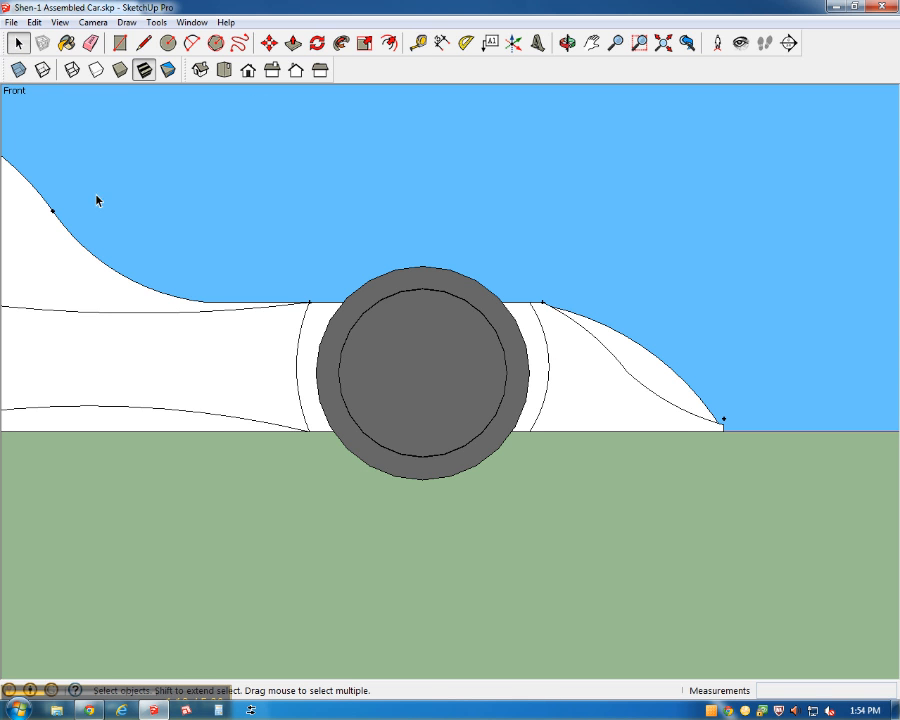
left_click(447, 342)
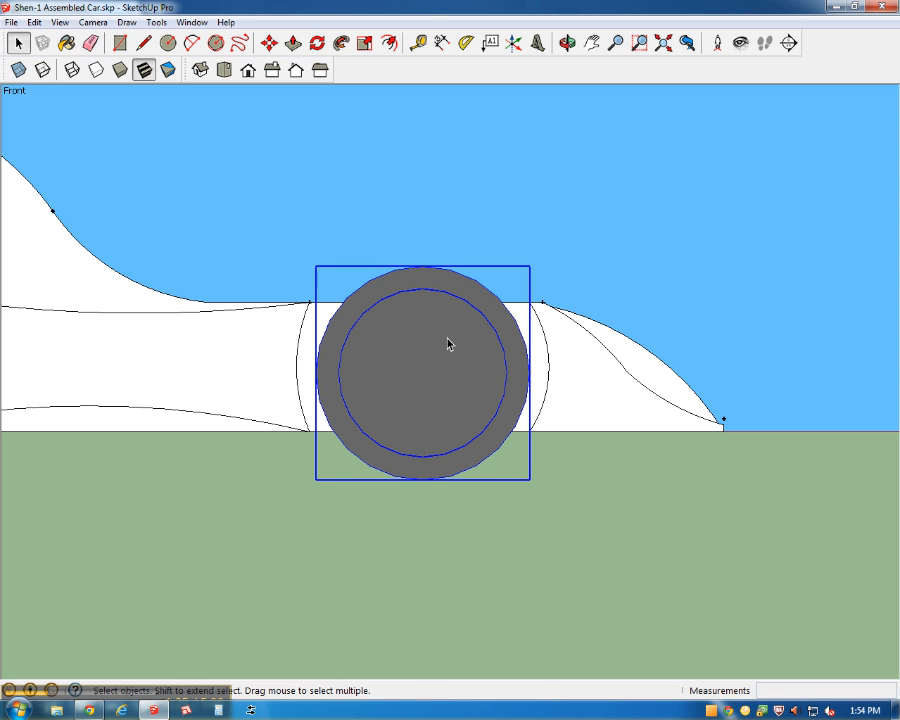
key("m")
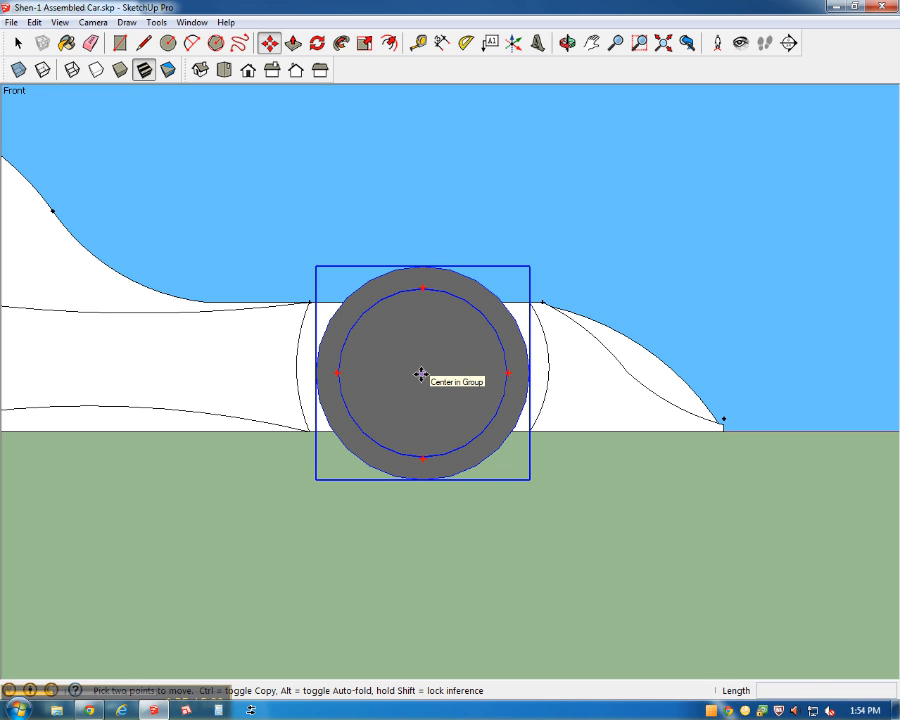
left_click_drag(421, 374, 378, 373)
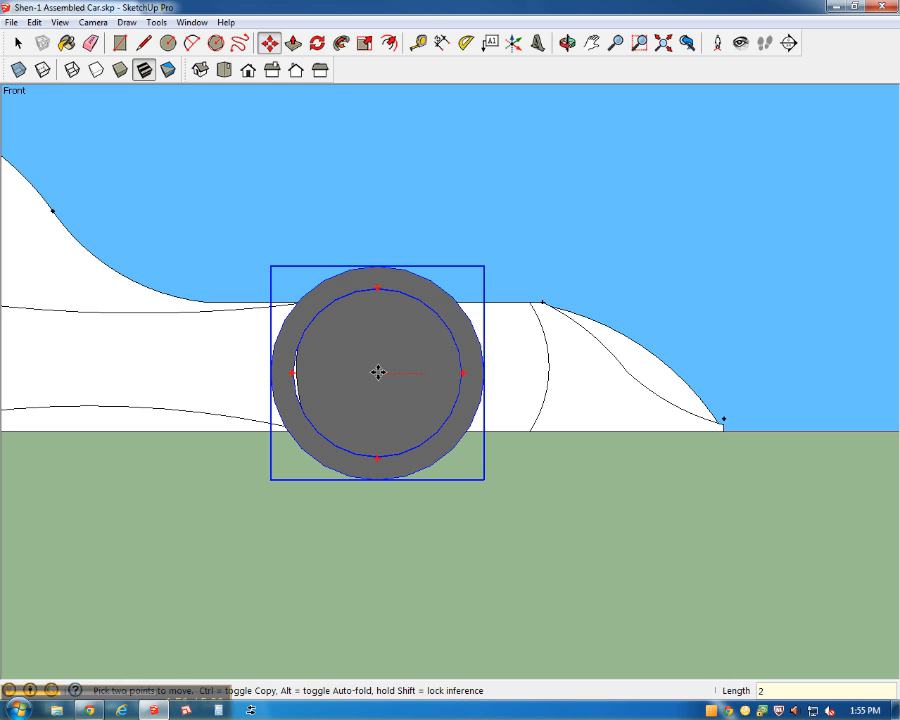
key("Escape")
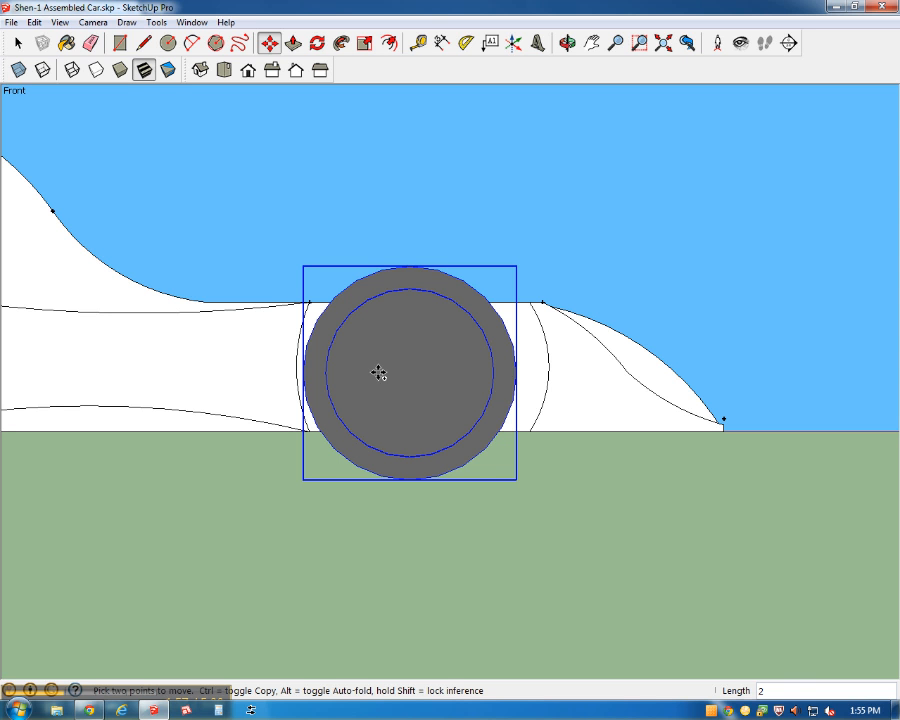
key("ctrl+z")
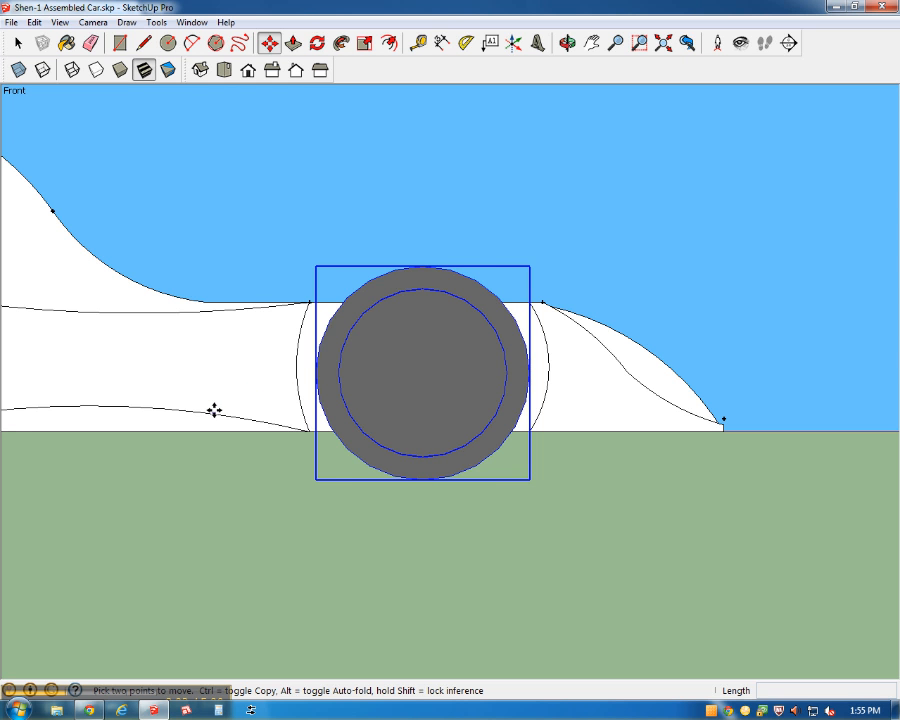
- Try raising the side pod between the wheels by 2 mm, undo the move and clear the selection
scroll(215, 410, "down", 1)
scroll(215, 410, "down", 1)
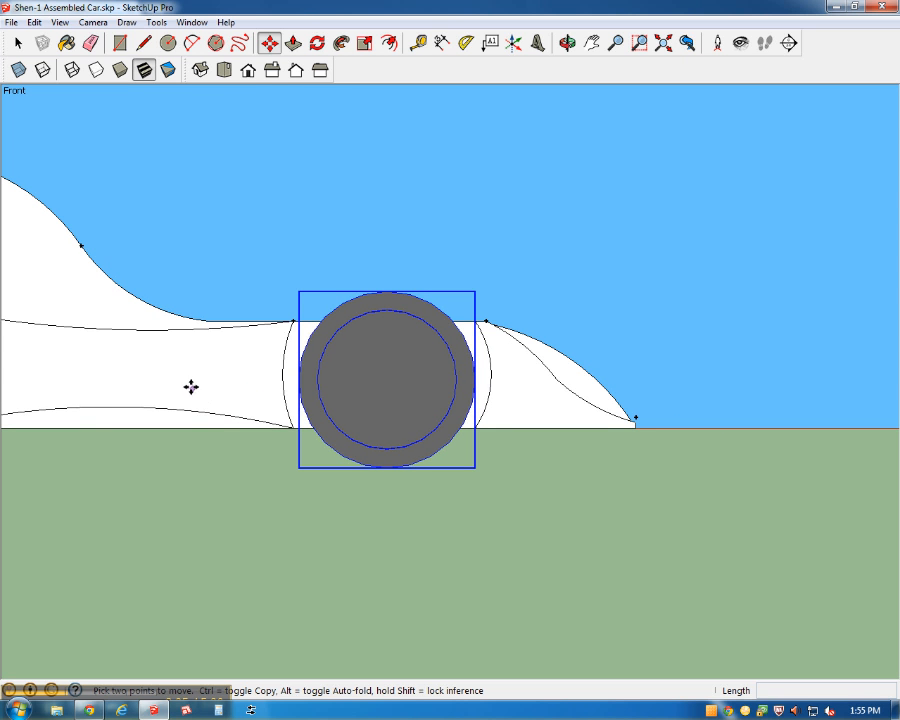
key("h")
left_click_drag(168, 374, 424, 390)
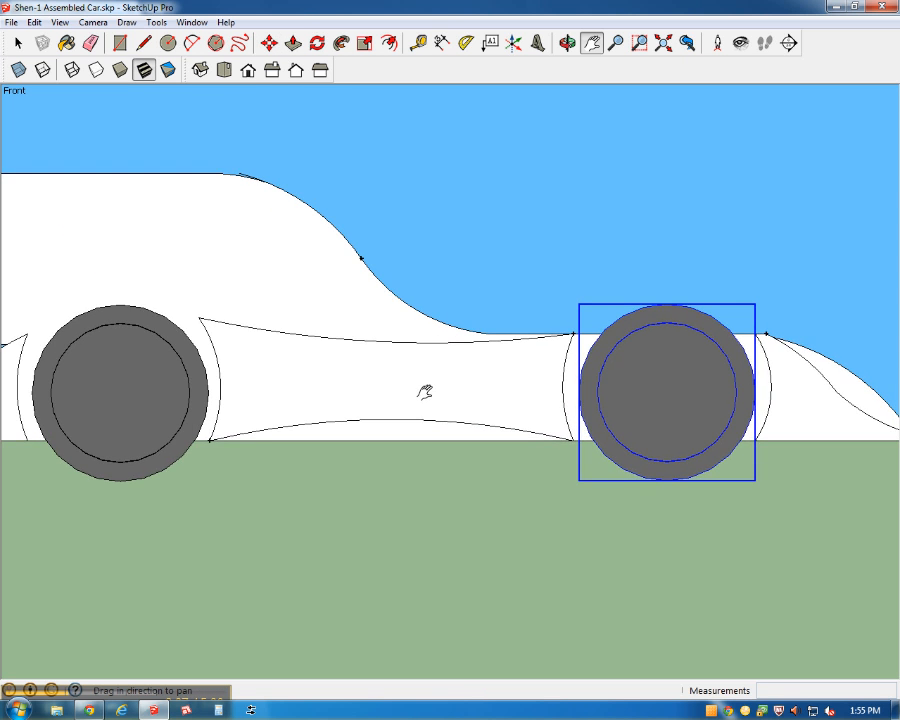
scroll(426, 395, "down", 1)
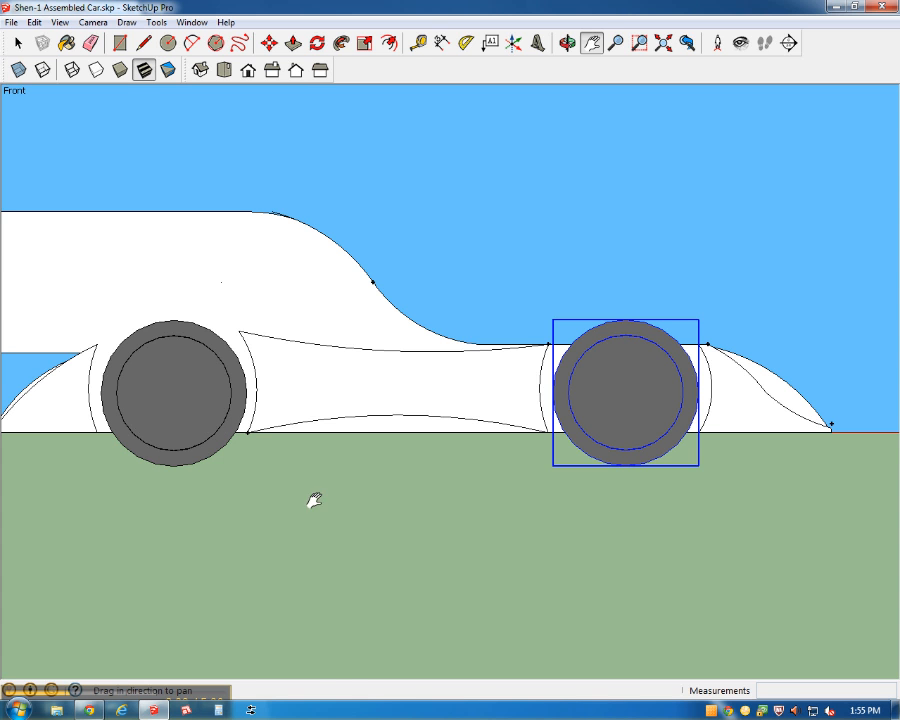
key("space")
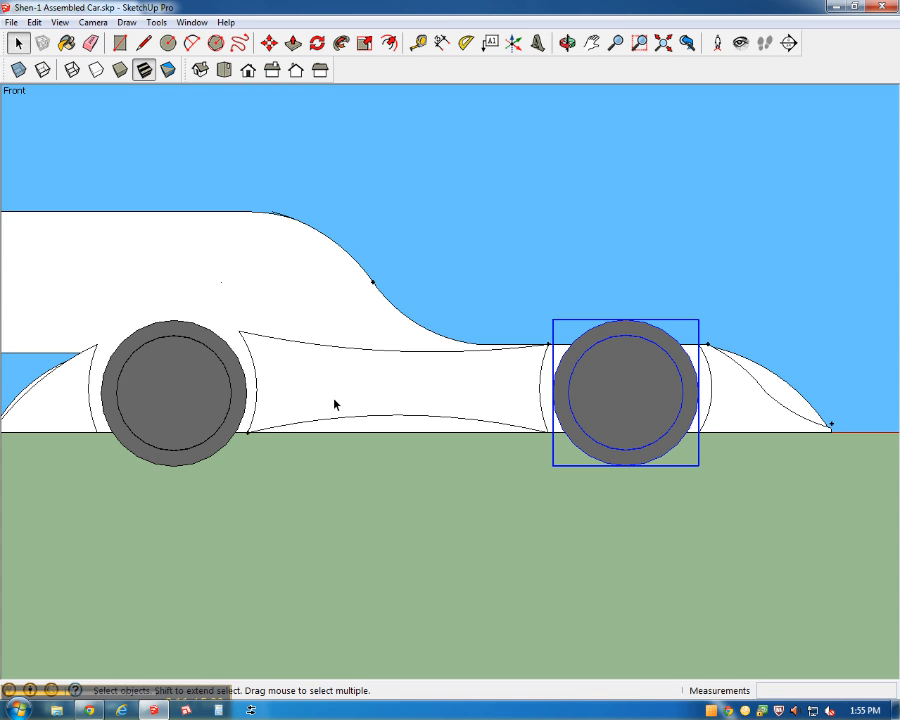
left_click(335, 404)
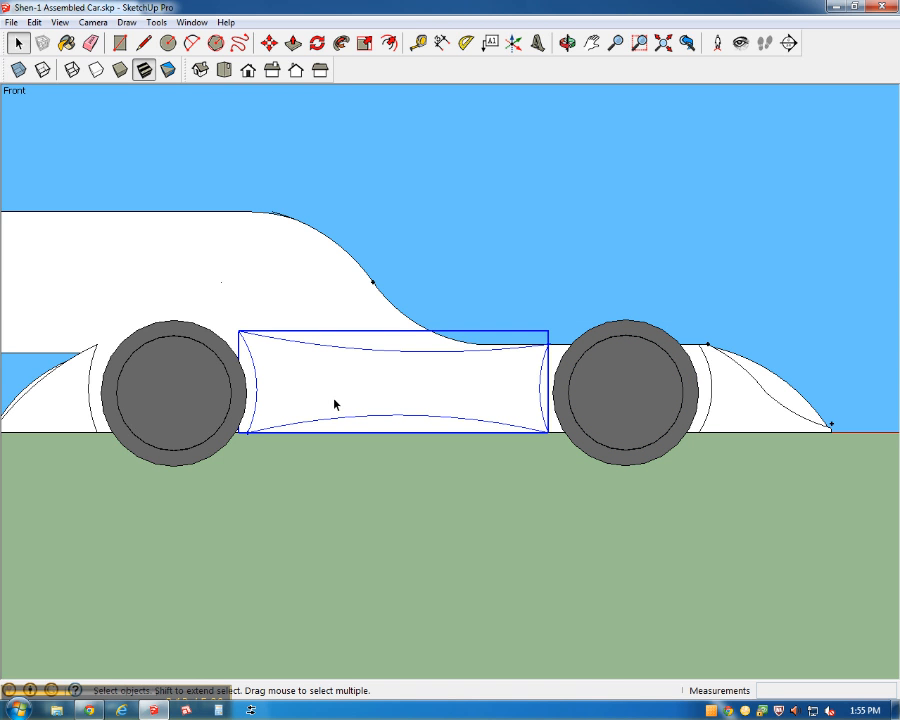
key("m")
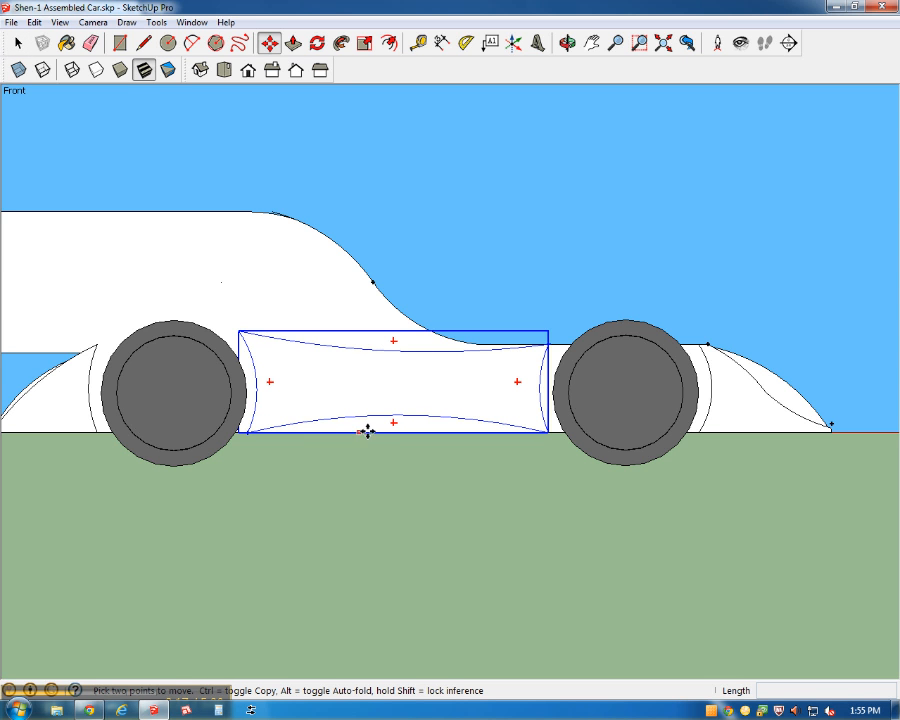
left_click(393, 383)
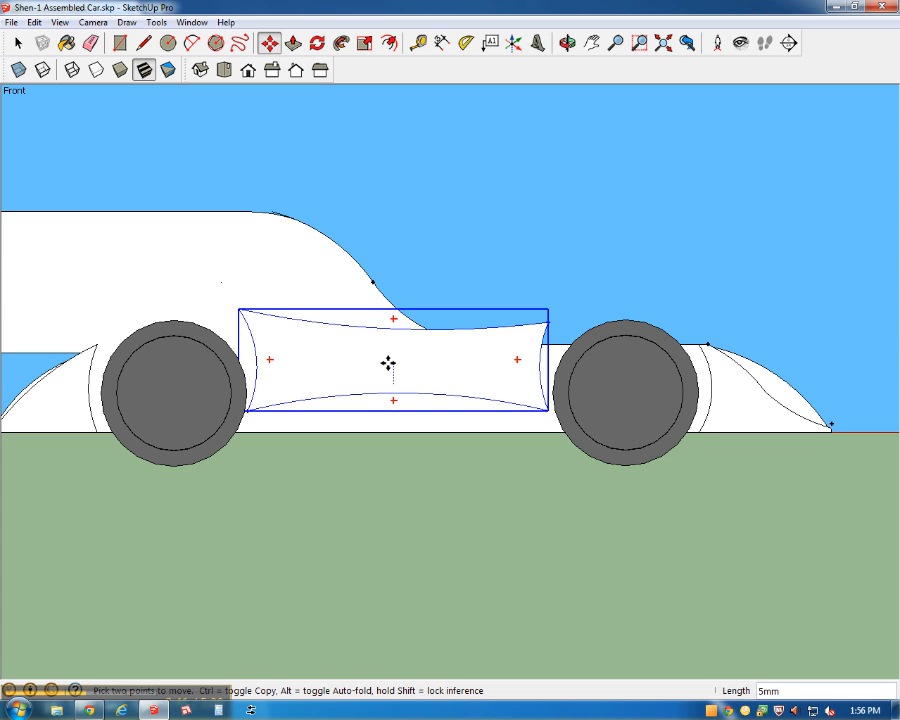
key("Return")
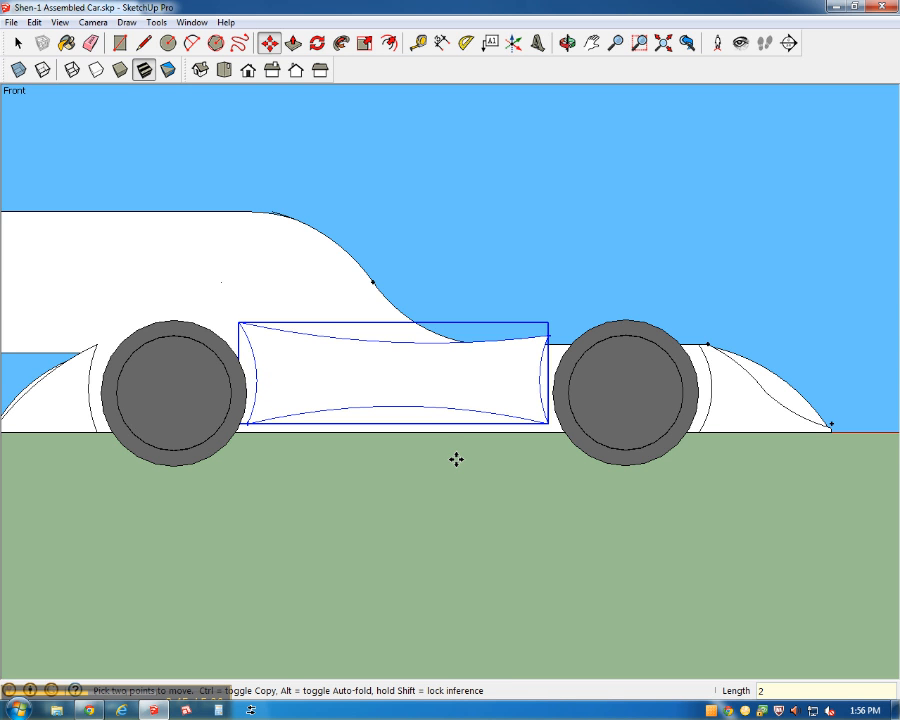
key("ctrl+z")
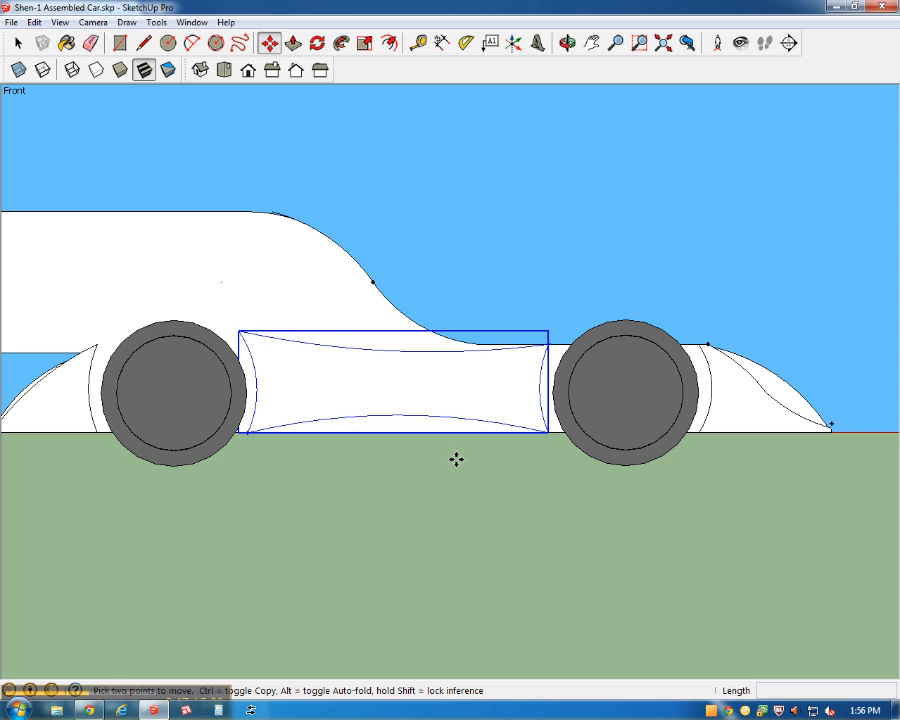
left_click(17, 42)
left_click(430, 290)
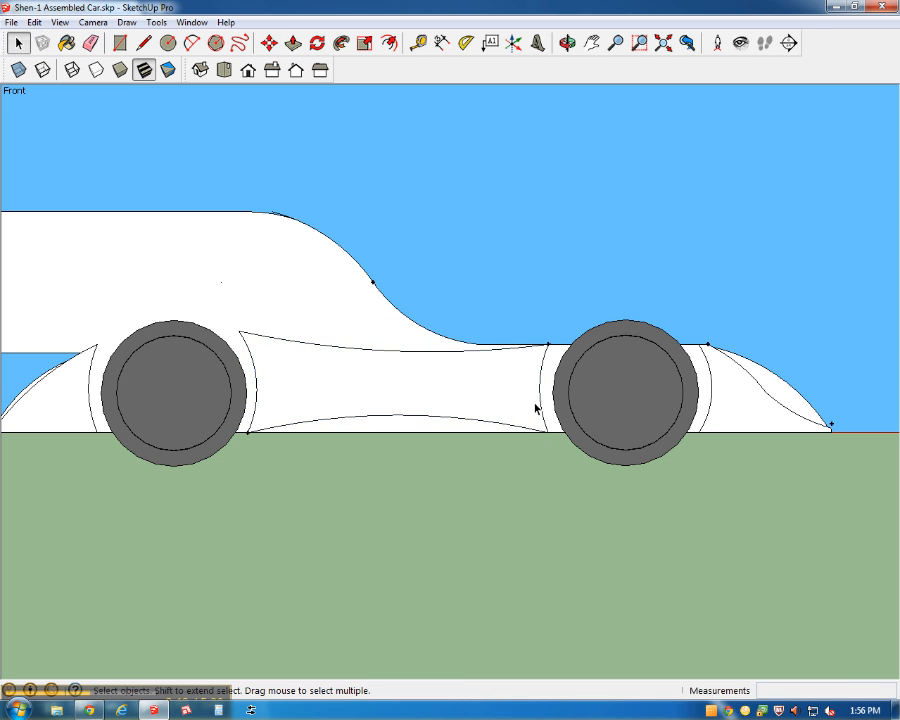
- Select the side pod in a three-dimensional view and turn on X-ray display for the model
scroll(332, 346, "down", 2)
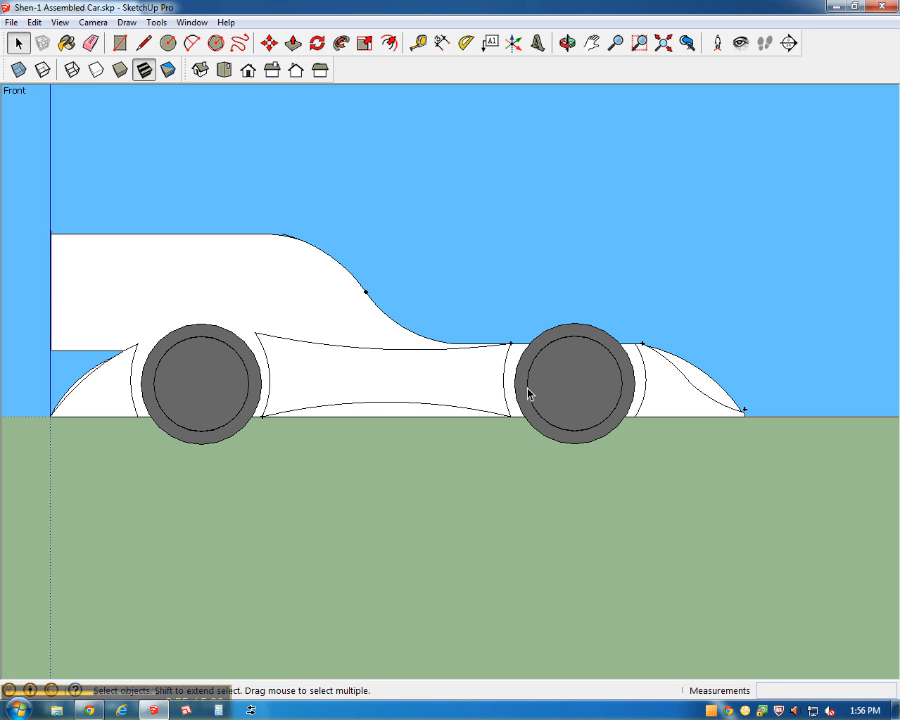
middle_click_drag(715, 218, 341, 416)
scroll(341, 416, "up", 1)
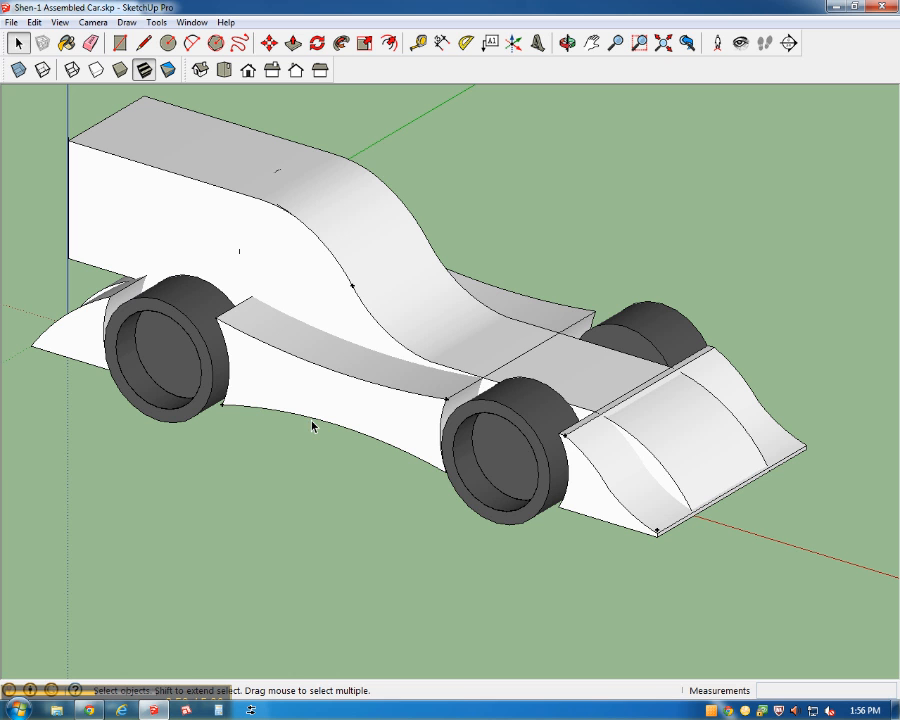
left_click(337, 380)
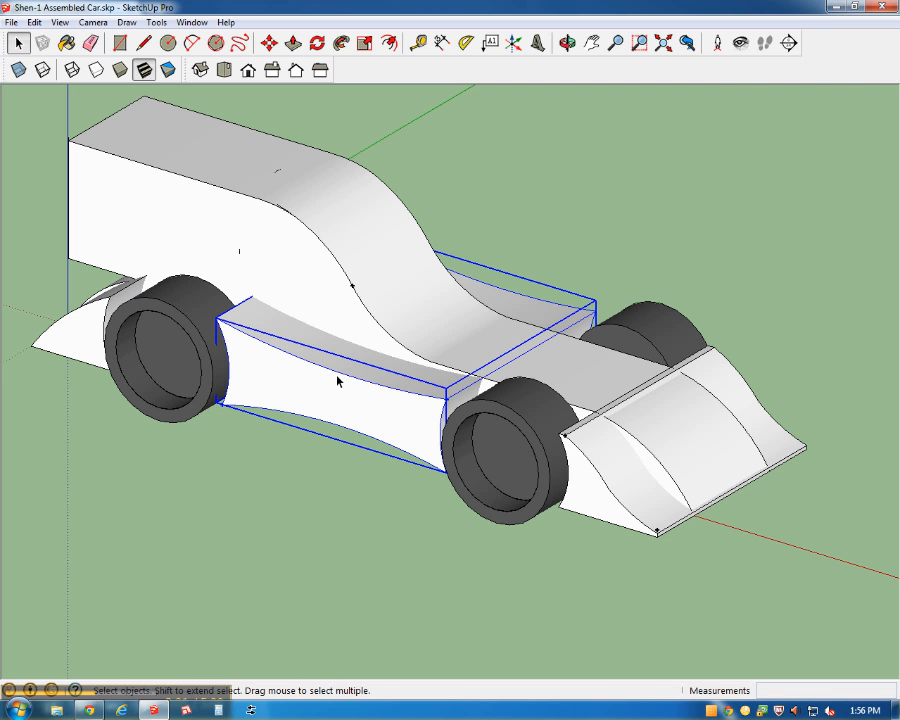
left_click(19, 71)
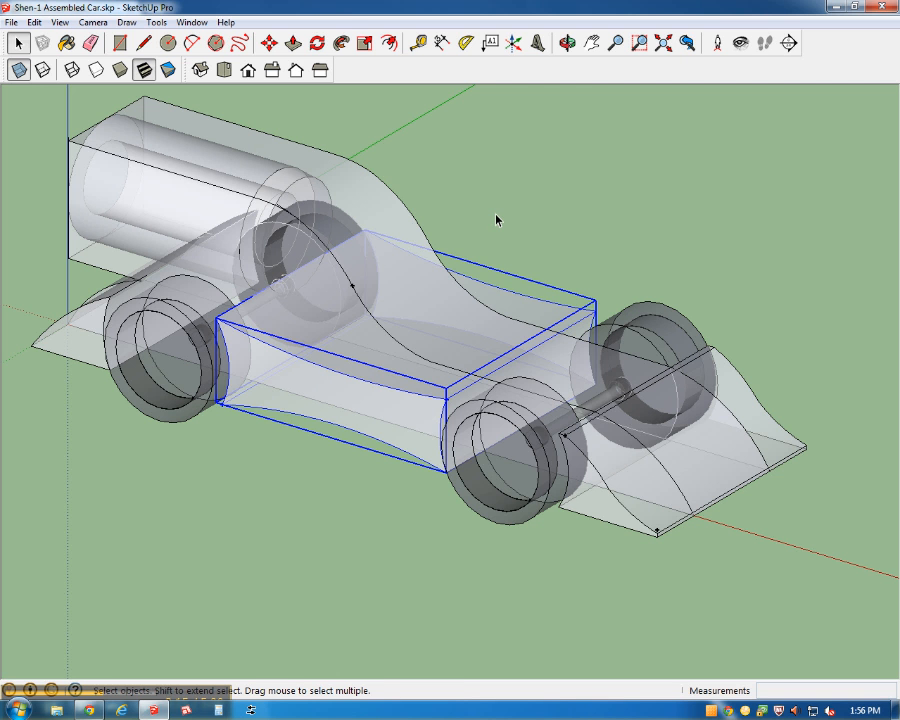
- Measure the side pod's length along its upper outer edge, starting from the corner at the rear wheel
key("s")
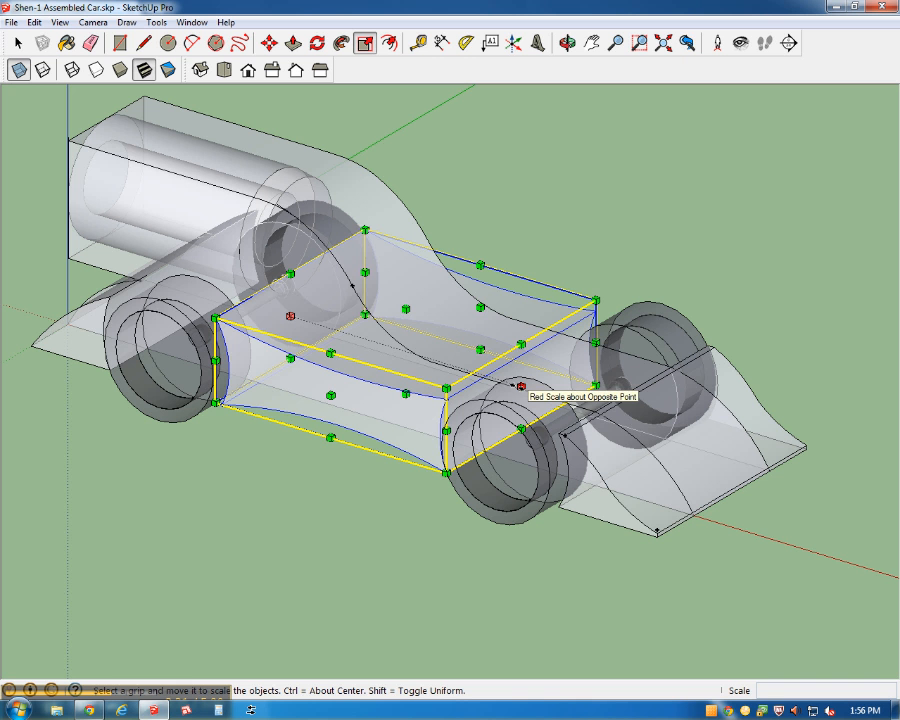
key("t")
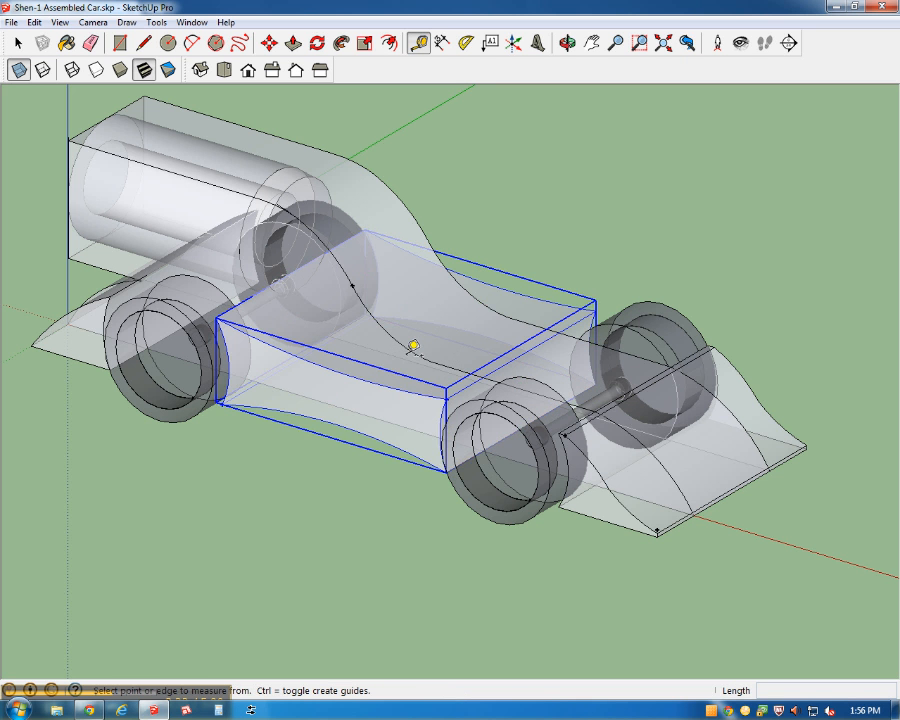
scroll(240, 296, "up", 3)
scroll(244, 307, "up", 4)
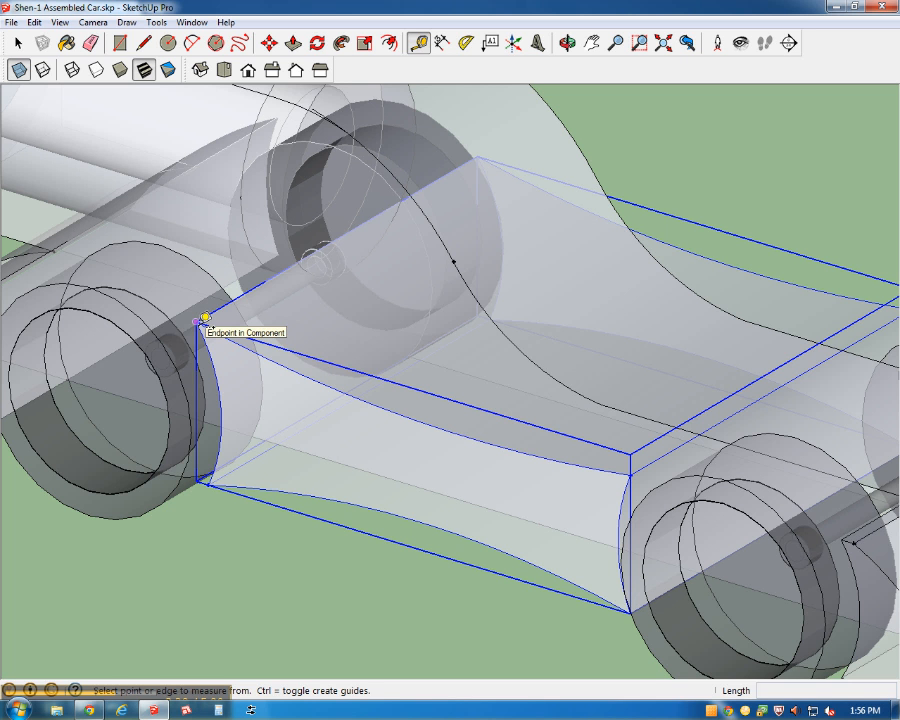
left_click(199, 321)
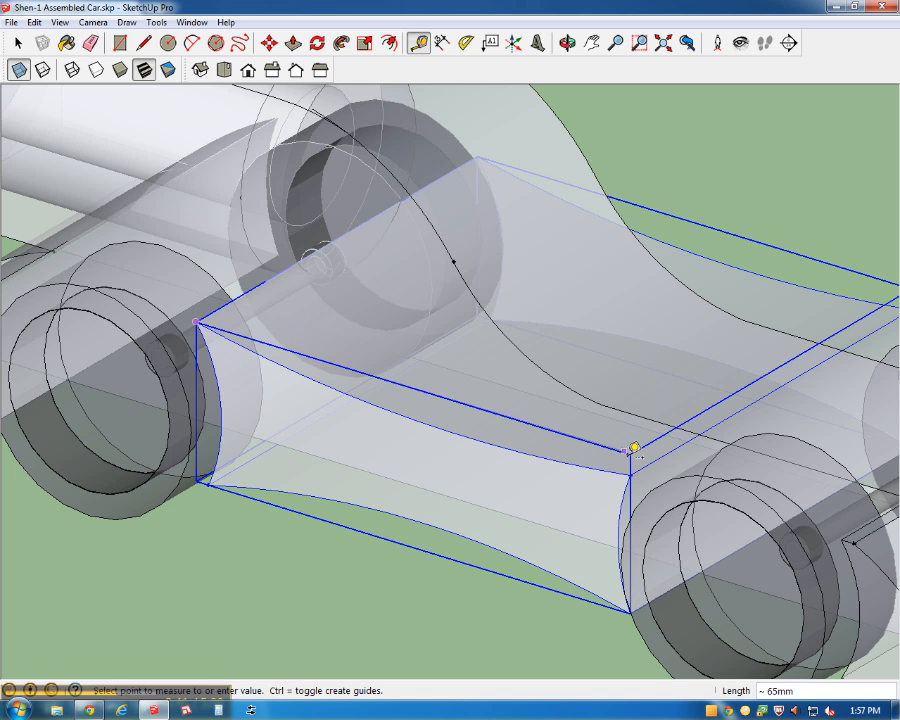
left_click(636, 447)
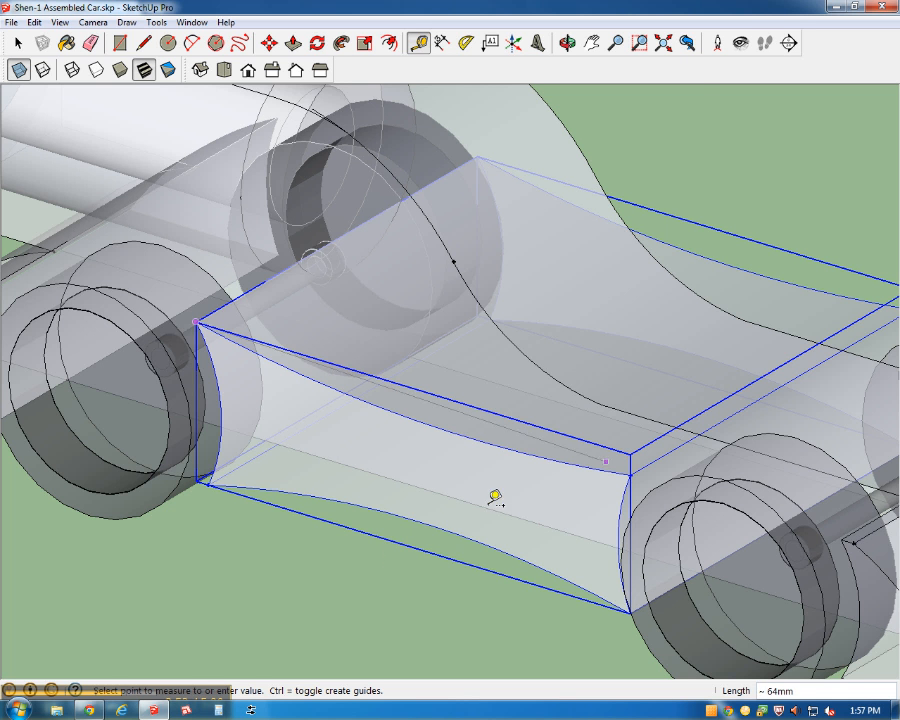
- Switch to Calculator and divide 67 by 70 to work out the scale factor
left_click(836, 8)
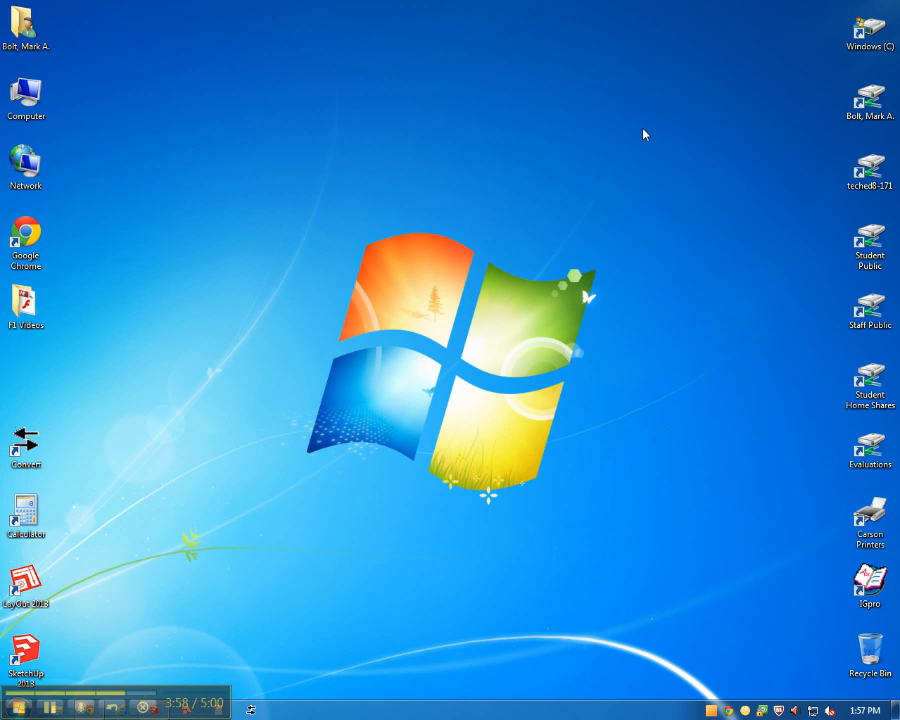
double_click(26, 516)
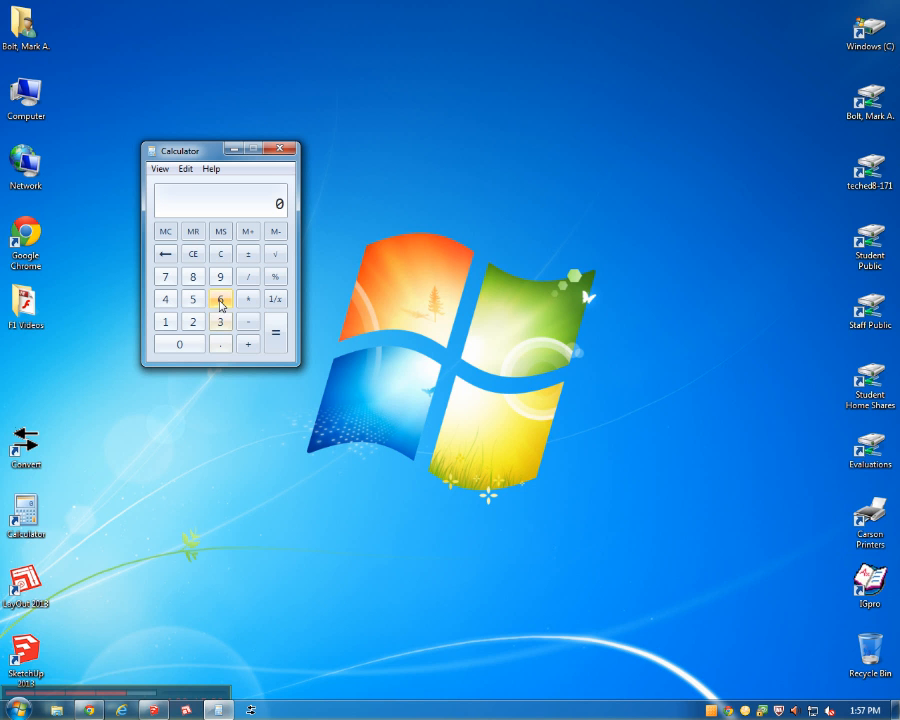
left_click(221, 305)
left_click(166, 277)
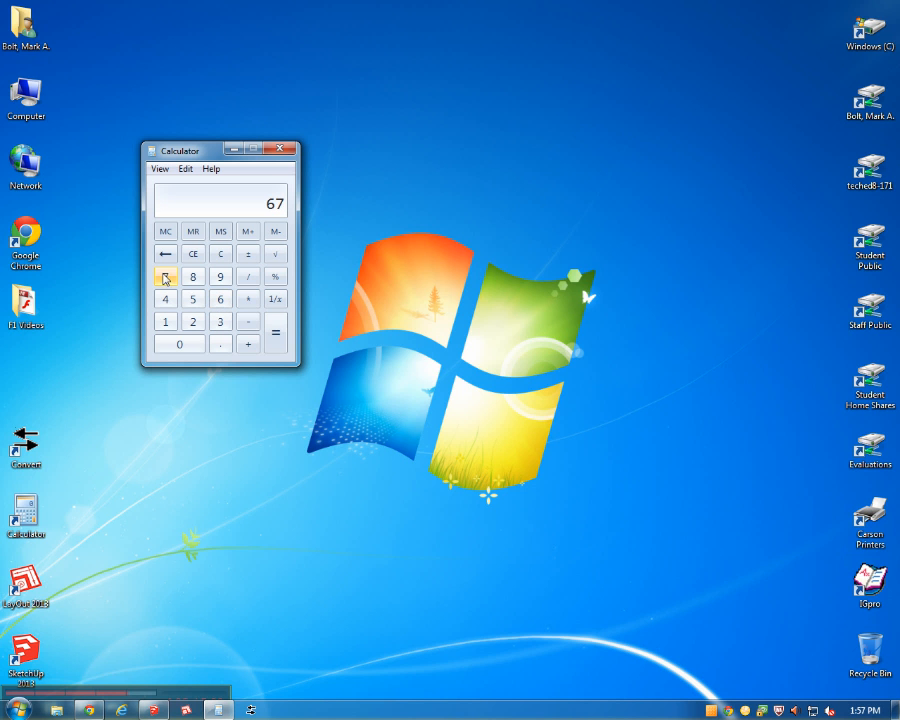
left_click(247, 277)
left_click(166, 276)
left_click(178, 344)
left_click(275, 333)
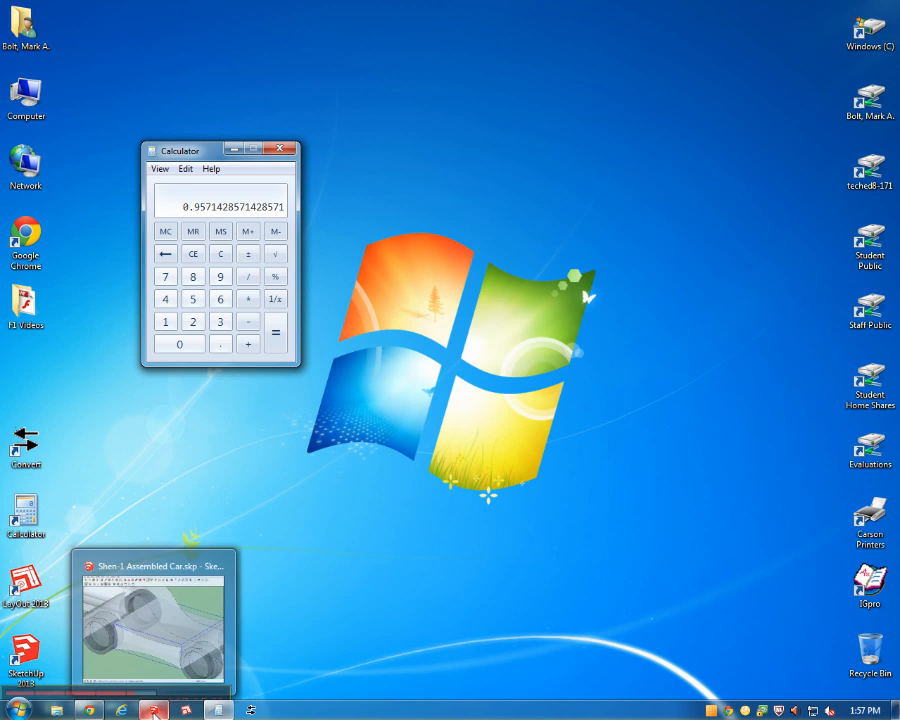
- Switch back to SketchUp and scale the side pod's length along the red axis by .95 from its front face
left_click(152, 710)
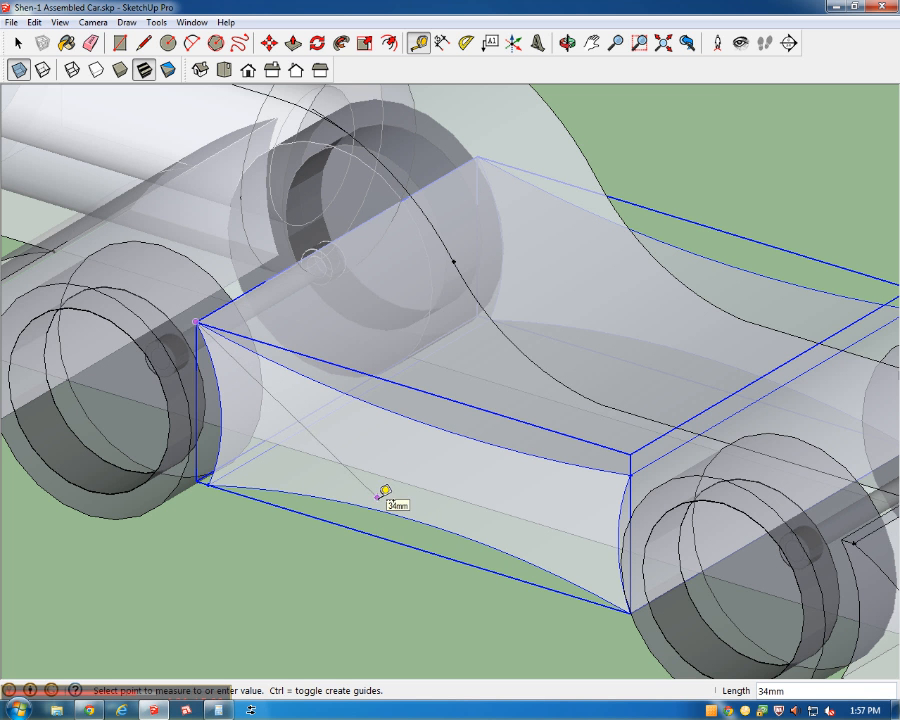
key("s")
scroll(814, 449, "down", 3)
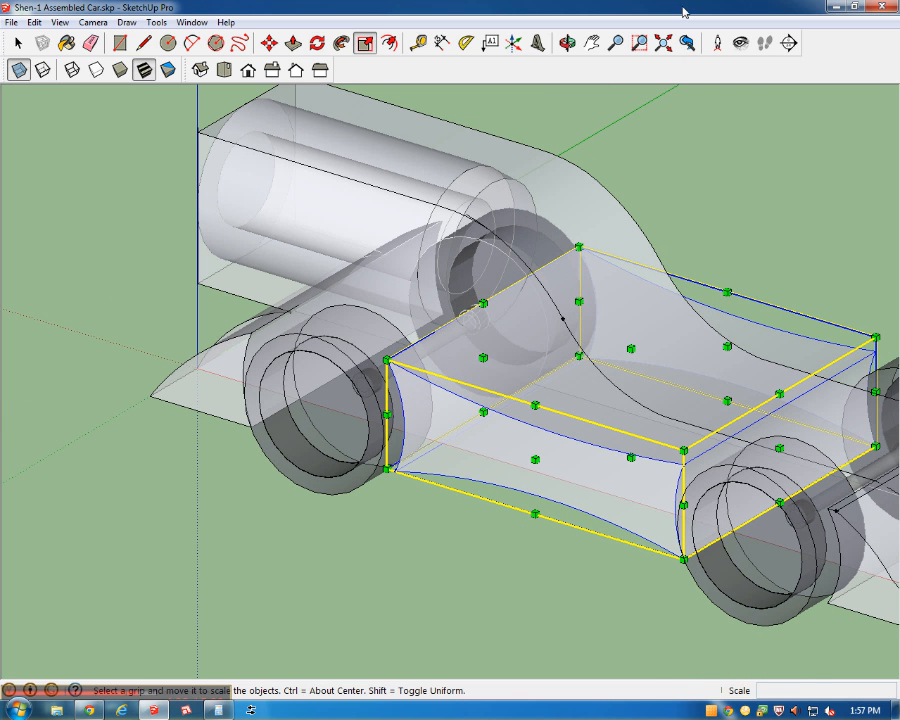
key("h")
left_click_drag(784, 382, 593, 361)
key("s")
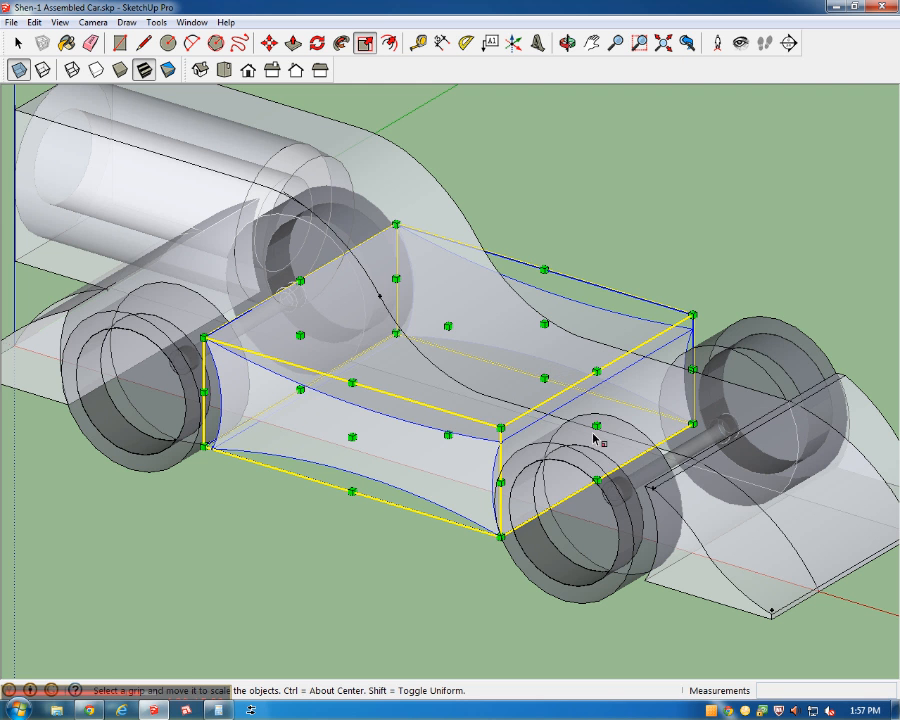
left_click_drag(596, 425, 649, 453)
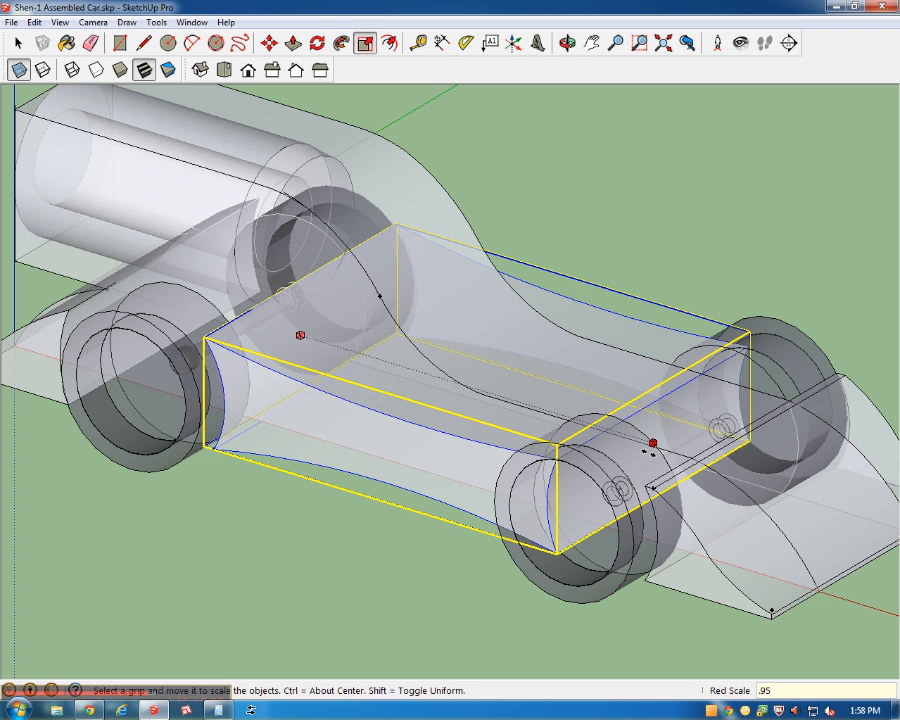
left_click_drag(652, 442, 655, 459)
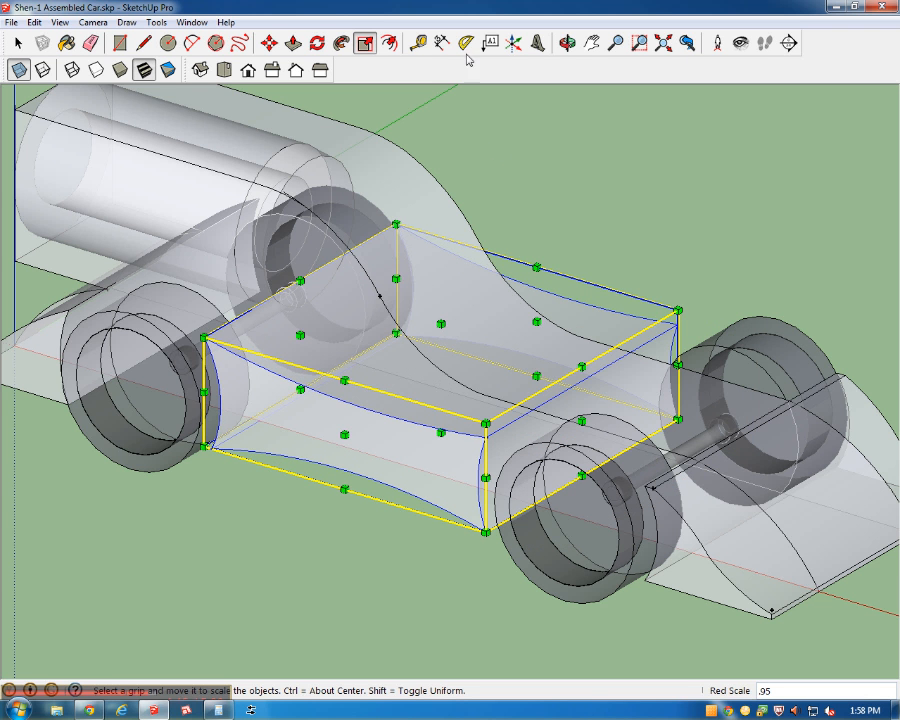
- In the front view with X-ray display turned off, move the side pod 2 mm horizontally toward the front wheel
left_click(247, 72)
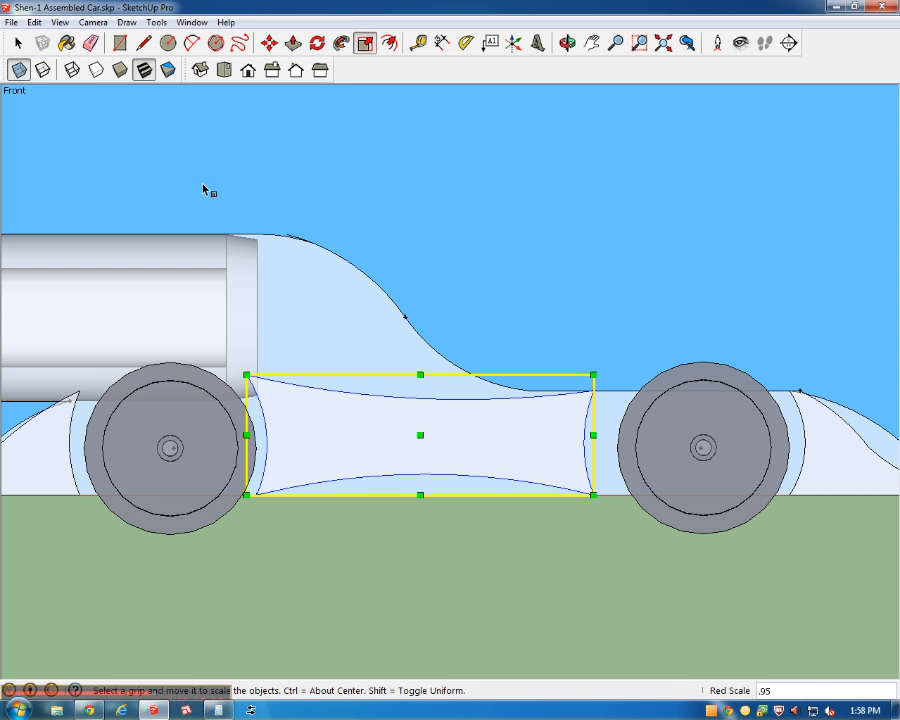
left_click(18, 69)
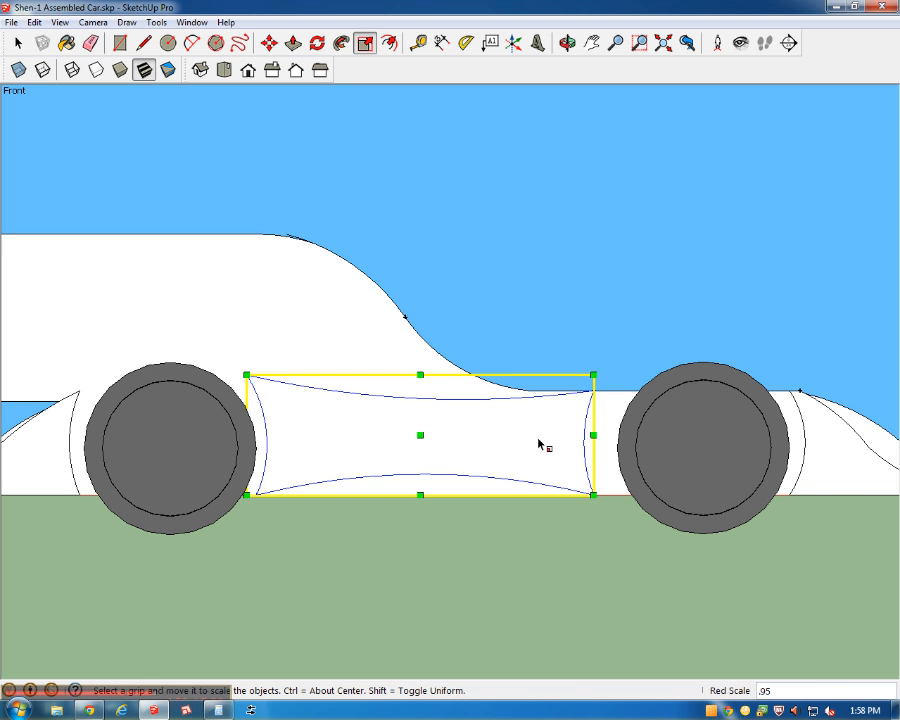
key("m")
left_click_drag(442, 441, 450, 442)
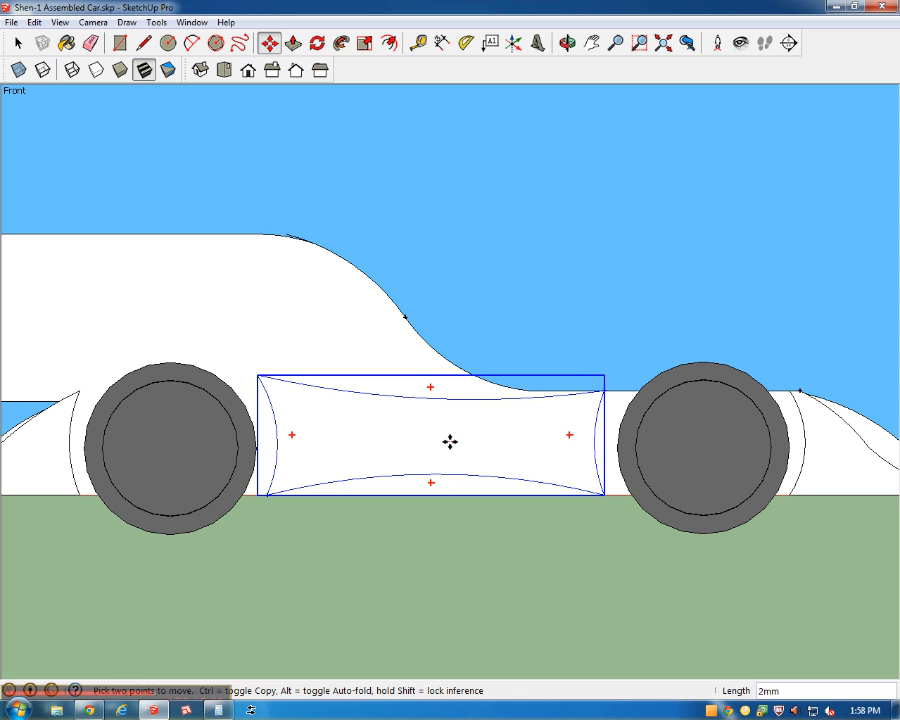
left_click(450, 442)
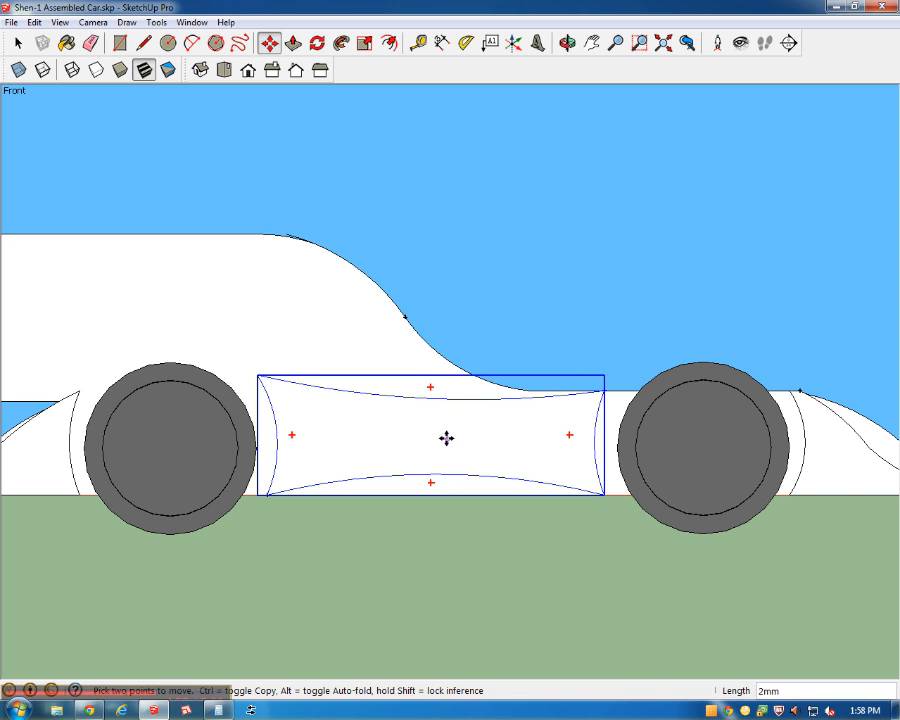